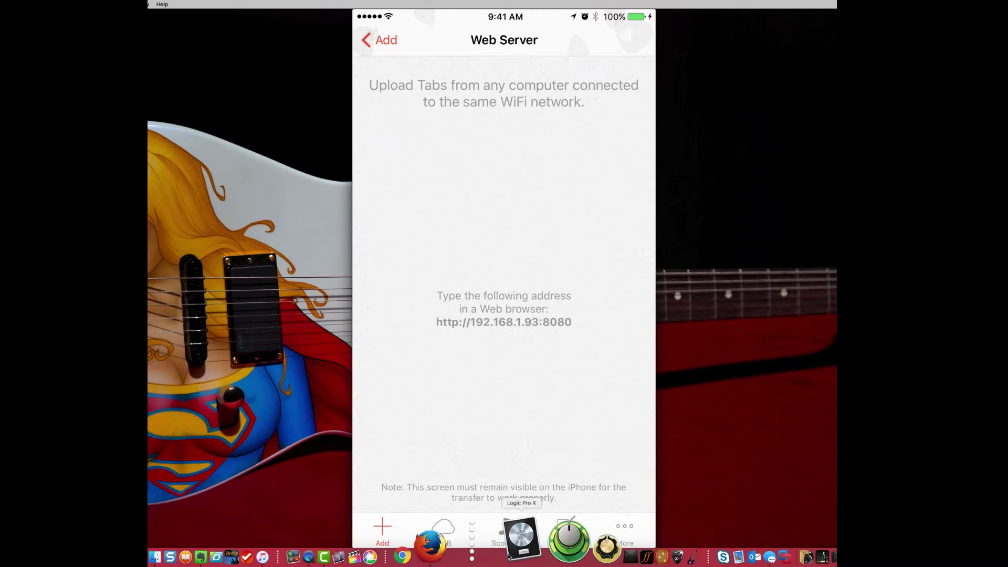
- Open the 192.168.1.93:8080 upload page in Firefox and upload Ex E.gpx and Ex F.gpx
{"action": "left_click", "coordinate": [486, 542]}
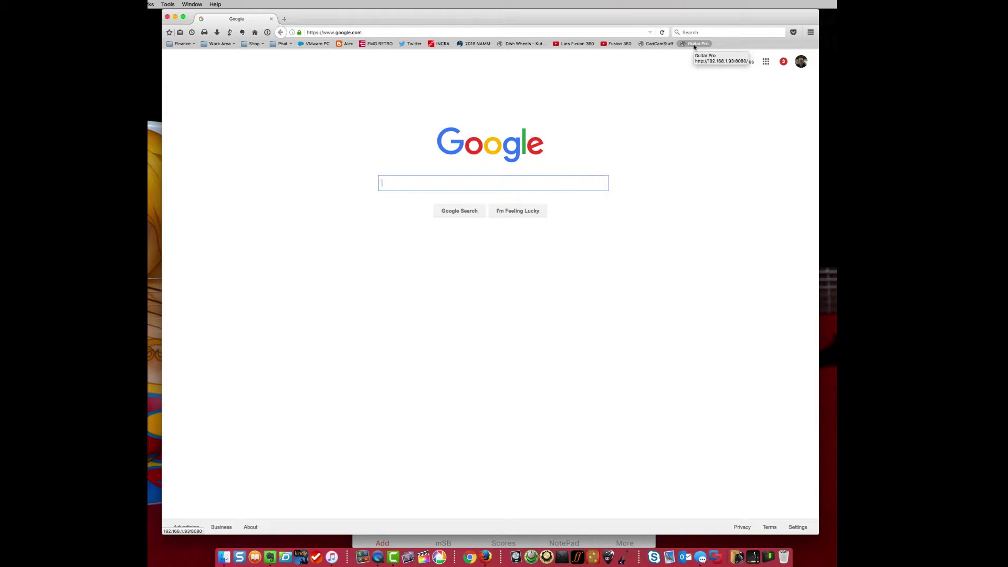
{"action": "left_click", "coordinate": [696, 43]}
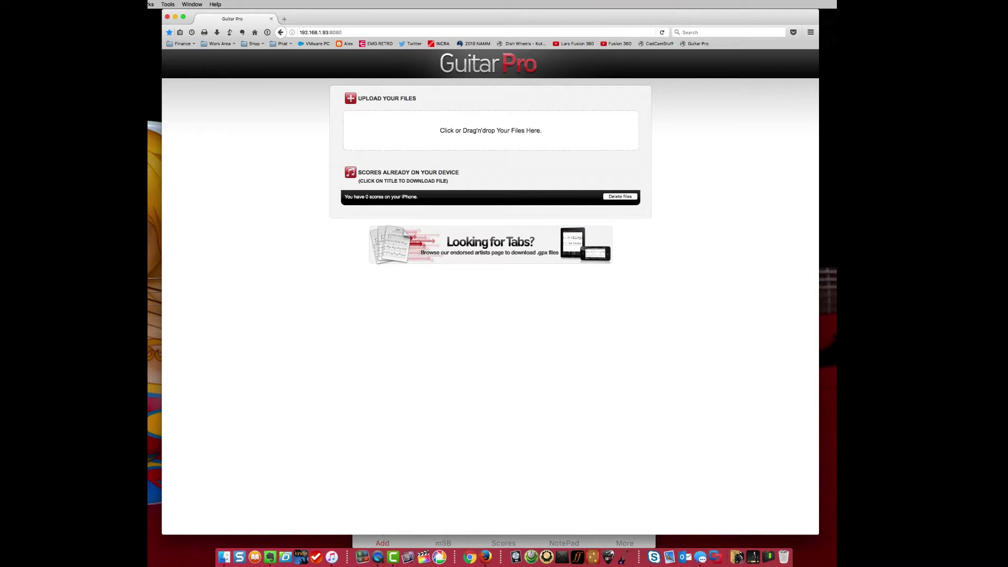
{"action": "left_click_drag", "start_coordinate": [604, 118], "coordinate": [563, 136]}
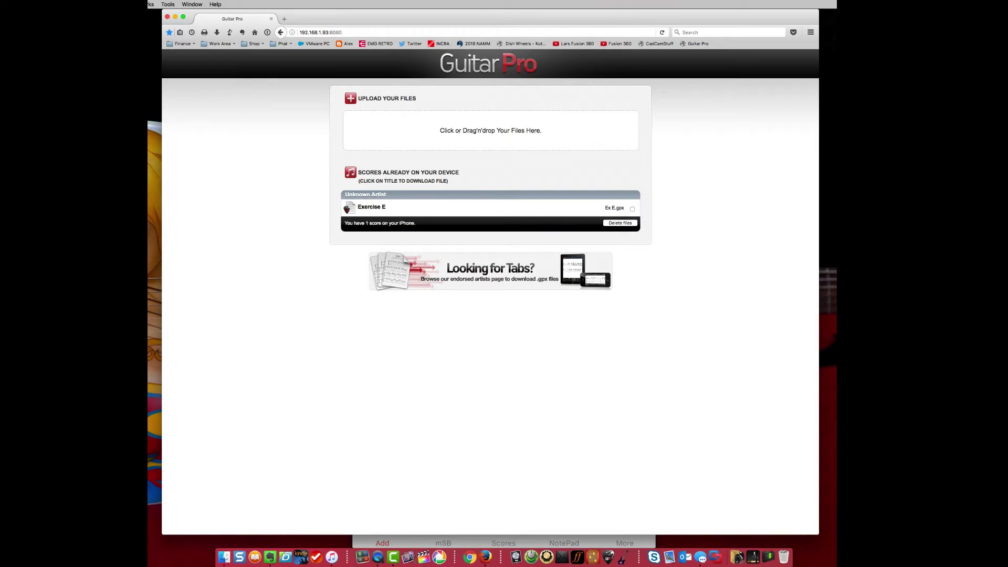
{"action": "left_click_drag", "start_coordinate": [808, 171], "coordinate": [552, 126]}
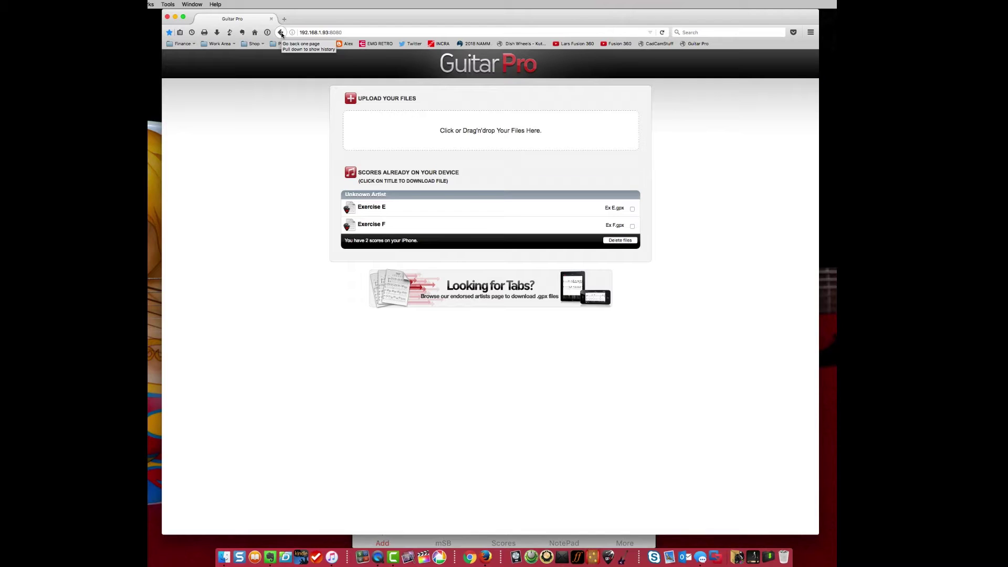
{"action": "left_click", "coordinate": [175, 18]}
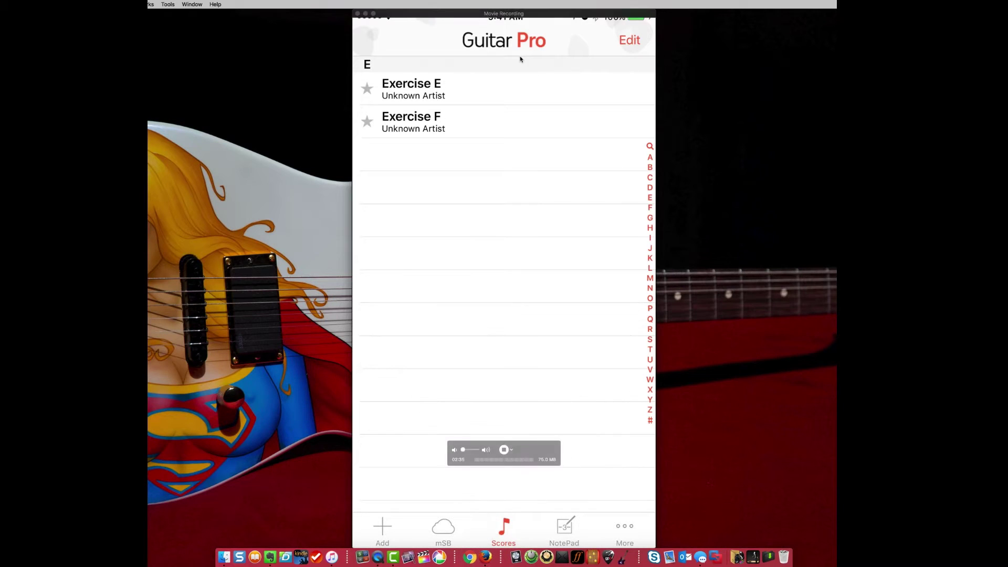